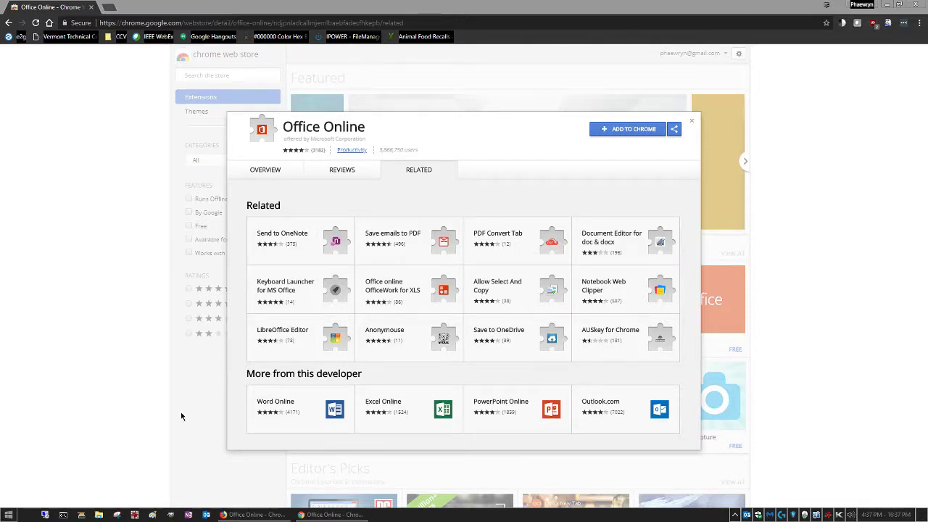
# Switch from the Office Online store window to the Moodle forum reply in Firefox
pyautogui.click(251, 518)
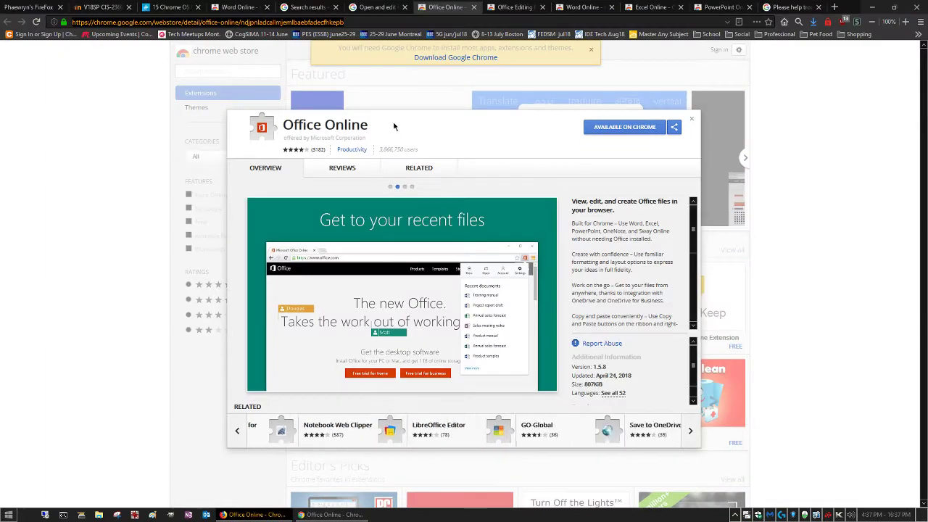
pyautogui.click(109, 8)
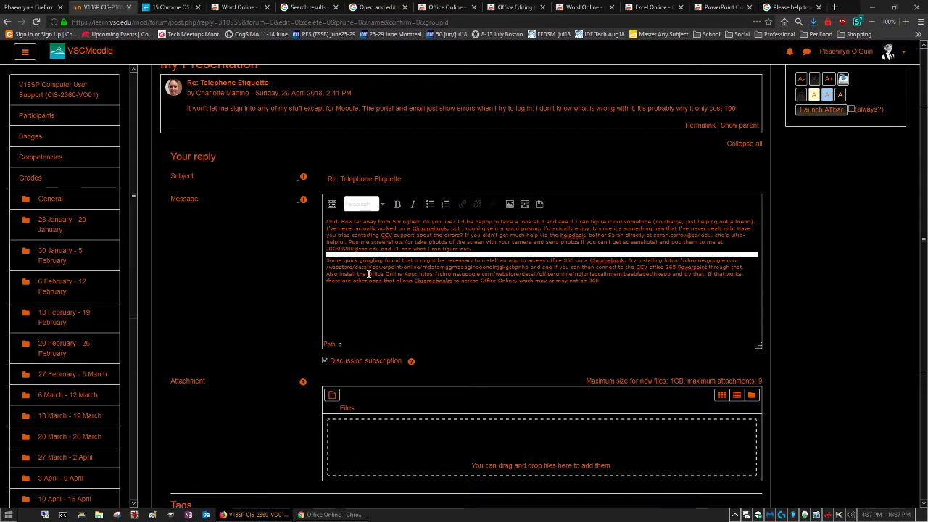
# Select the Office Online App link in the reply, then go back to Chrome's store listing
pyautogui.moveTo(367, 274); pyautogui.dragTo(671, 274)
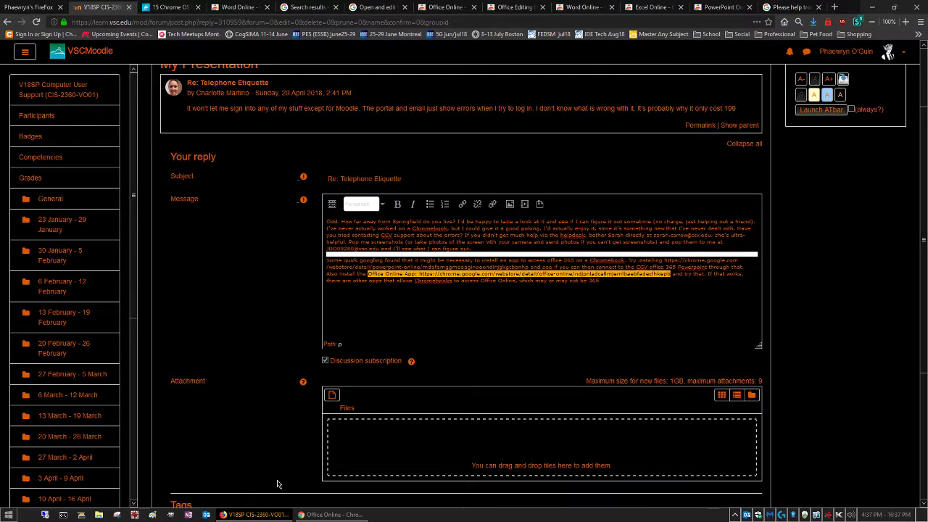
pyautogui.click(330, 515)
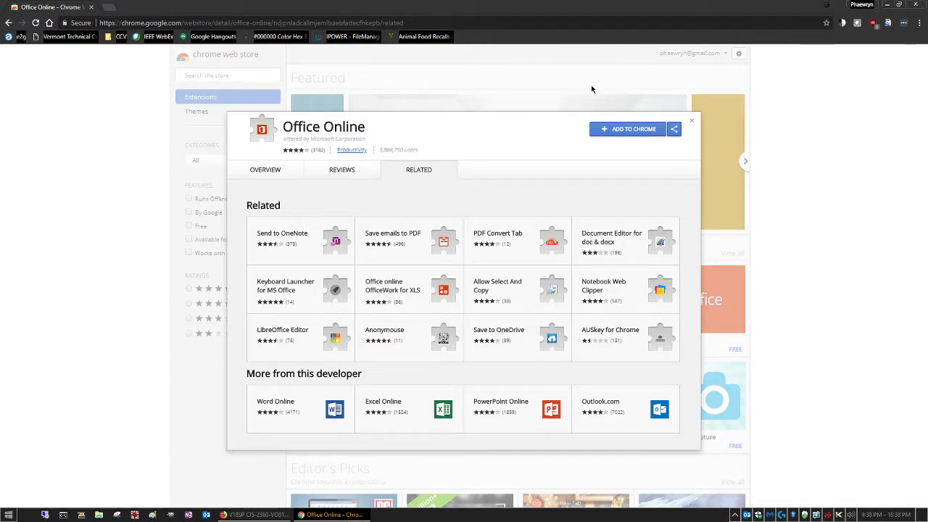
# Add the Office Online extension to Chrome, confirming the permission dialog
pyautogui.click(630, 131)
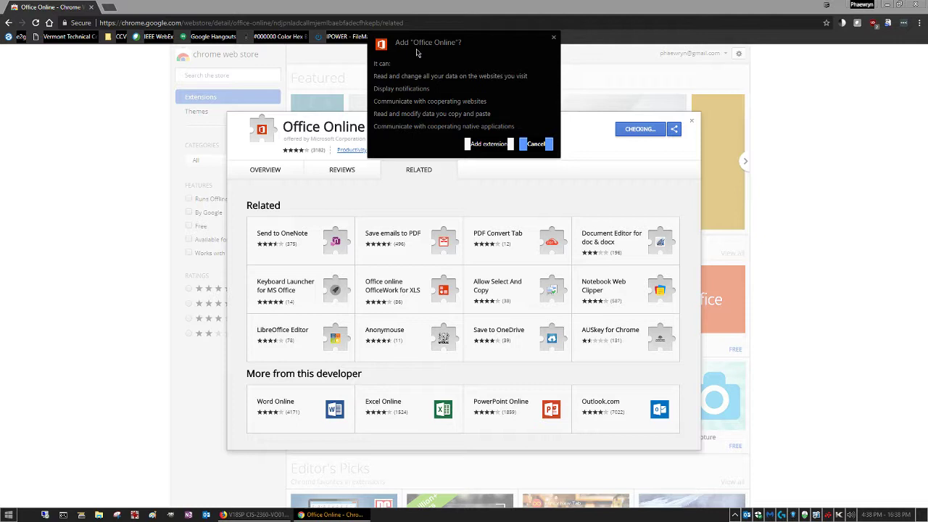
pyautogui.click(491, 144)
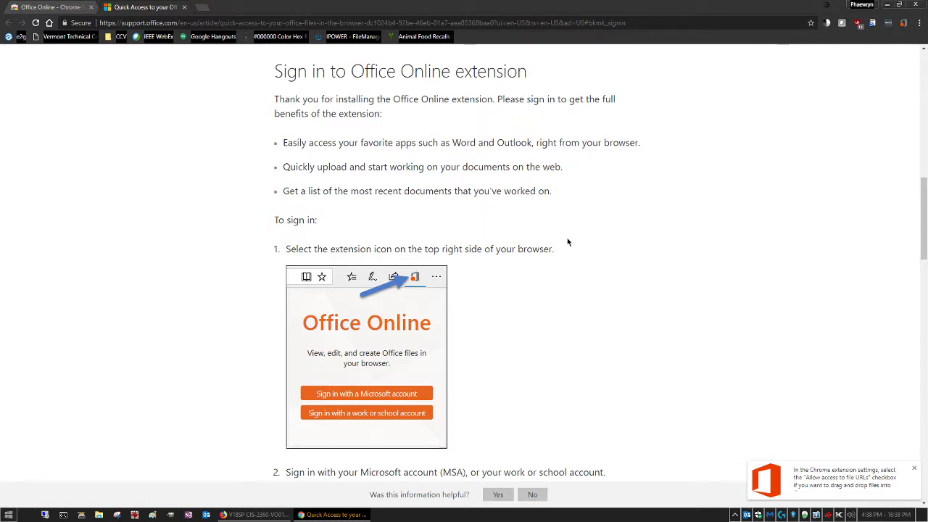
pyautogui.scroll(-2, 573, 246)
pyautogui.scroll(2, 569, 244)
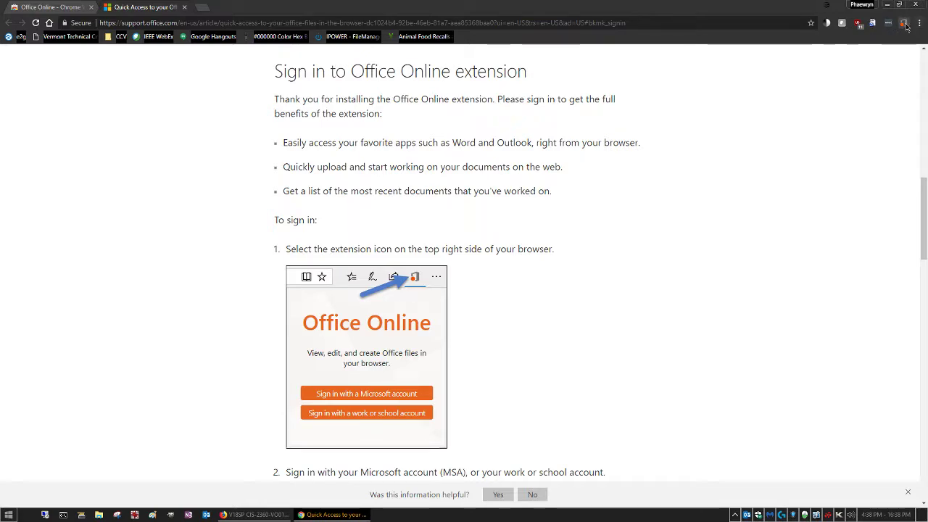
pyautogui.scroll(-4, 663, 290)
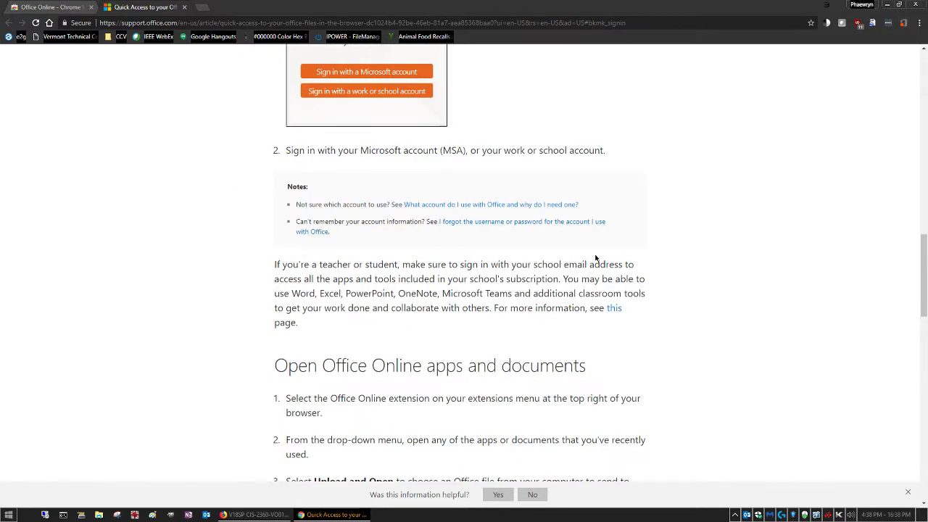
pyautogui.scroll(-4, 698, 265)
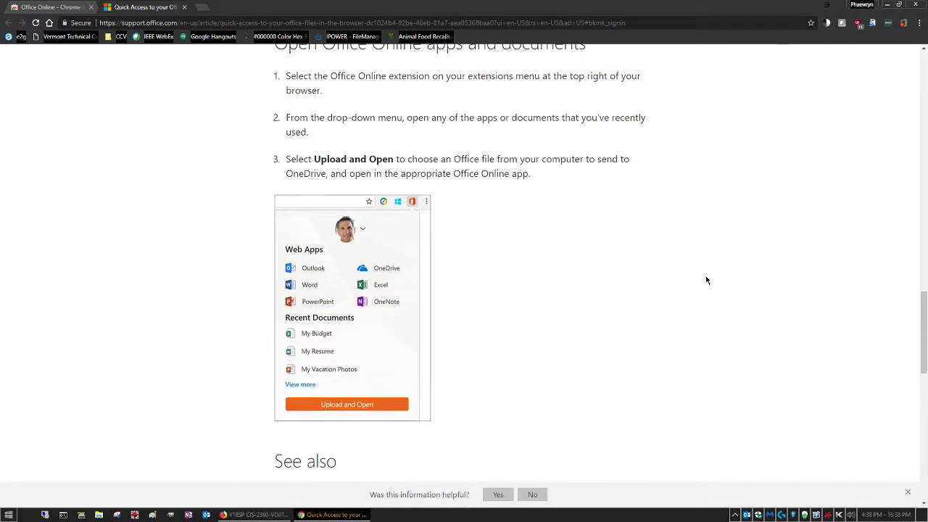
pyautogui.scroll(-5, 705, 280)
pyautogui.scroll(15, 742, 289)
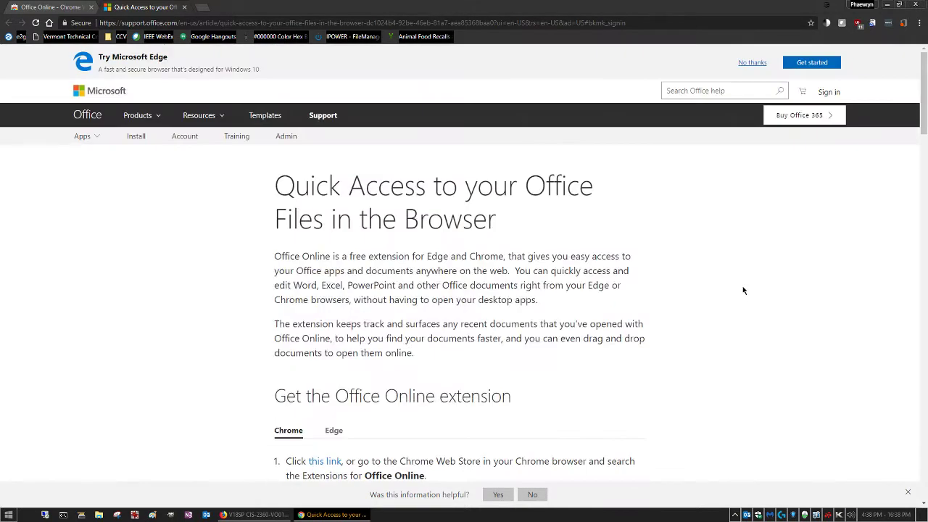
# Choose 'Sign in with a work or school account' from the Office Online extension's toolbar icon
pyautogui.click(904, 23)
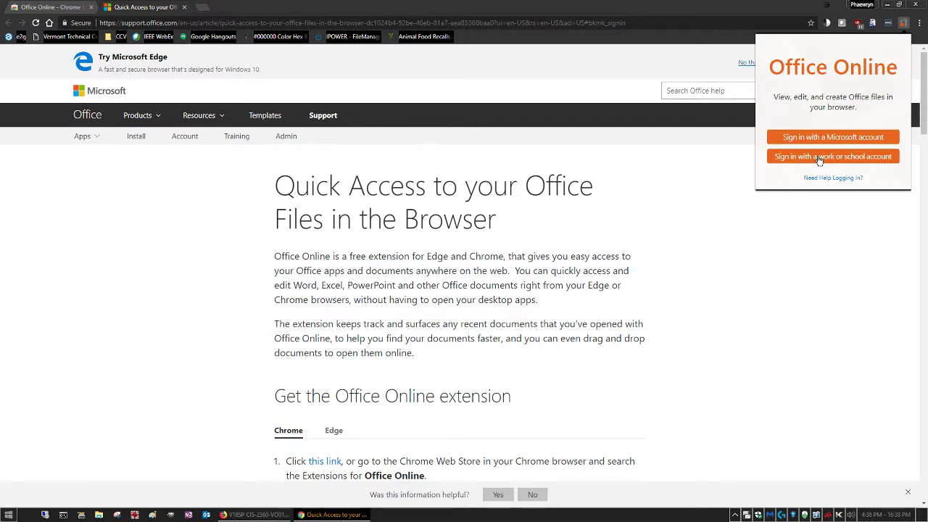
pyautogui.click(819, 157)
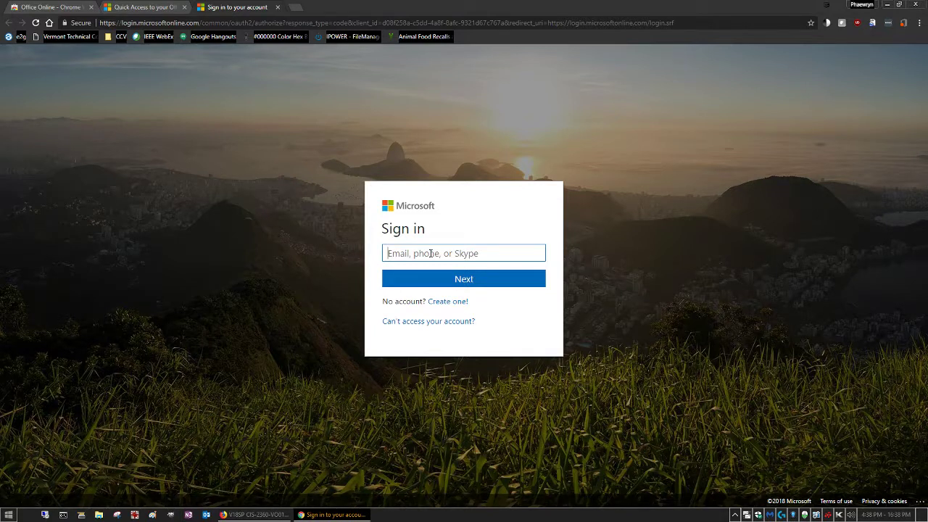
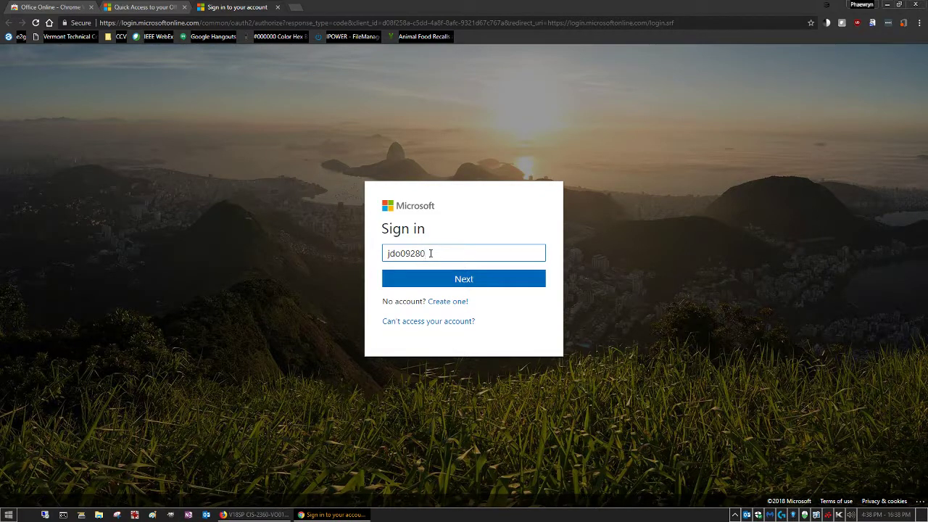
# Enter the school e-mail address and continue as a work or school account
pyautogui.click(466, 282)
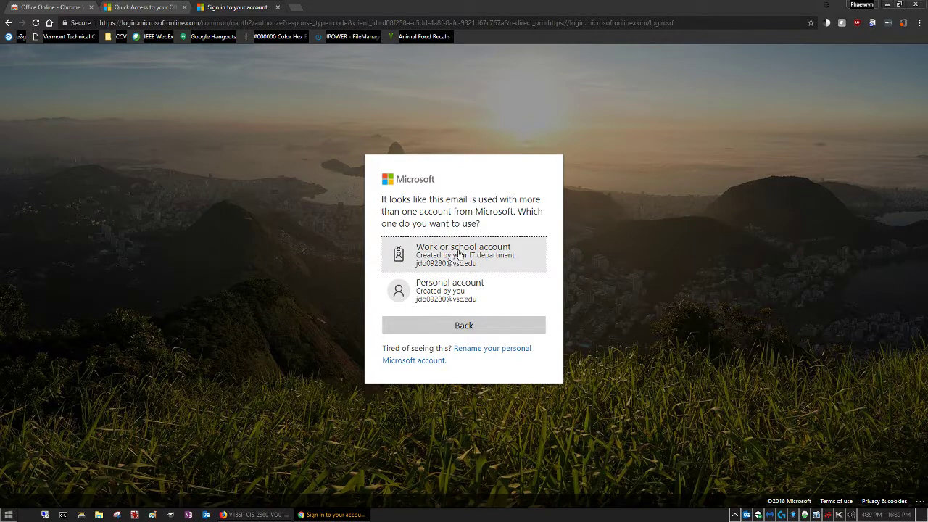
pyautogui.click(439, 251)
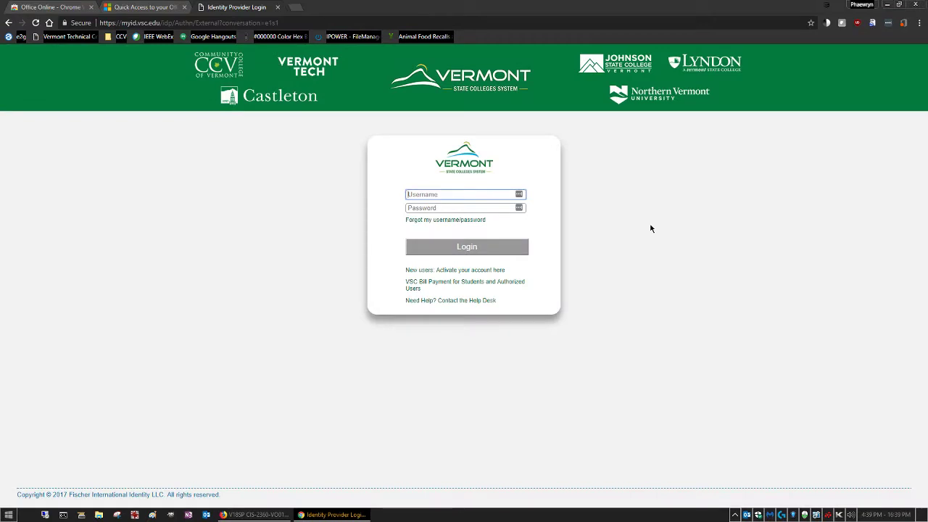
# Log in with the autofilled school username and password, answering No to staying signed in
pyautogui.click(451, 191)
pyautogui.click(445, 195)
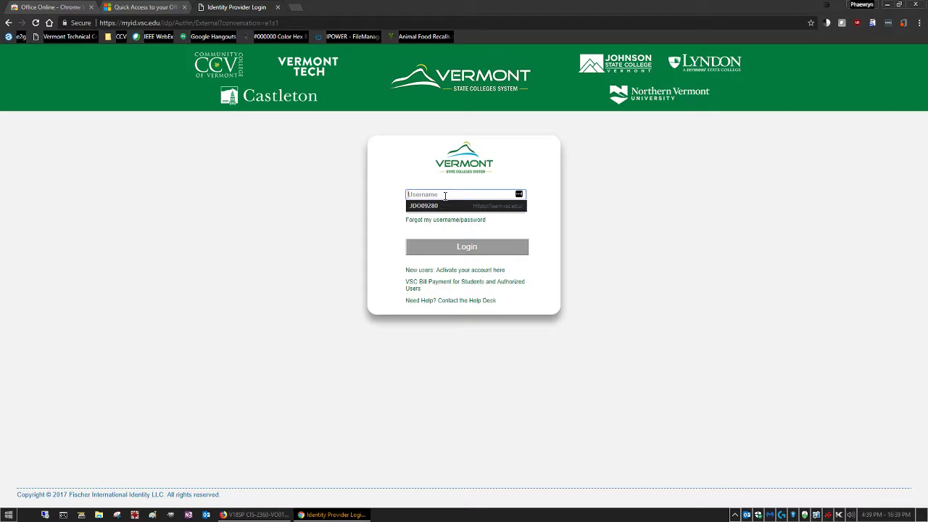
pyautogui.click(433, 206)
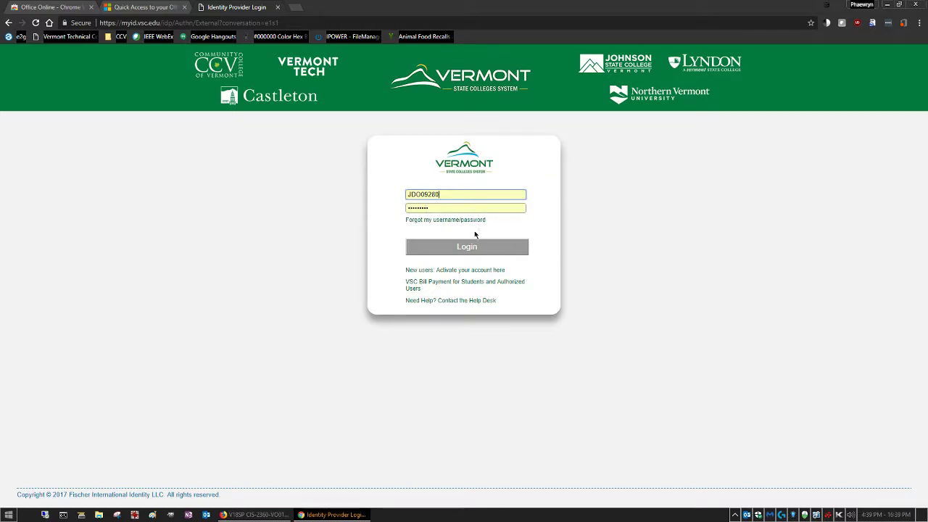
pyautogui.click(462, 251)
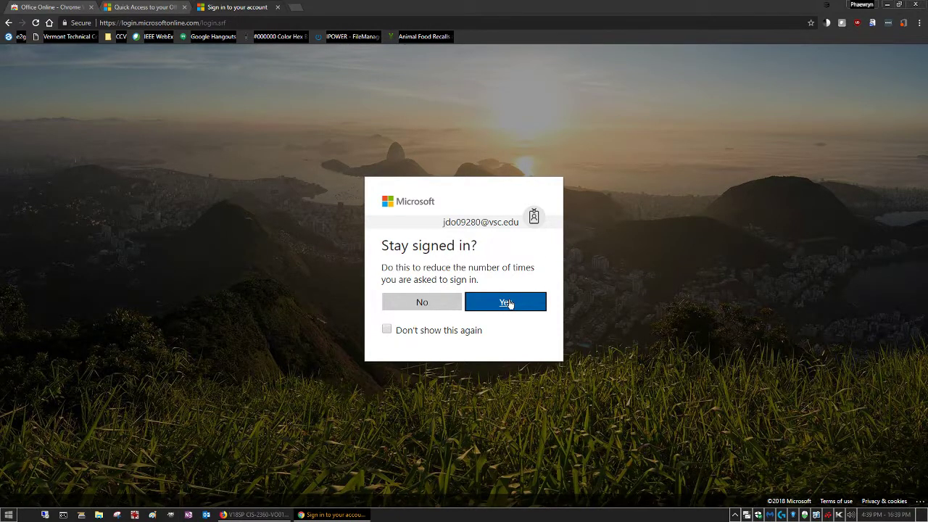
pyautogui.click(417, 302)
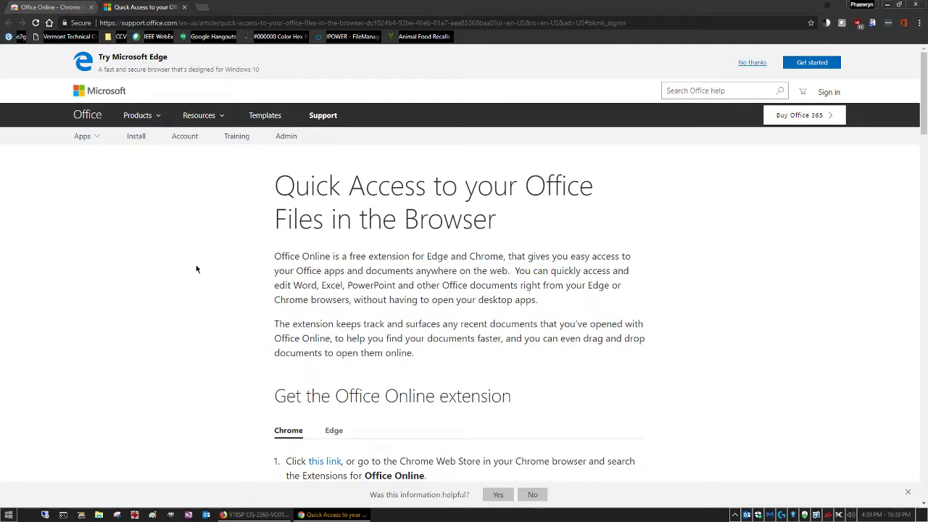
# Show the extension's app list with Outlook, Word, Excel and PowerPoint from the help article's top
pyautogui.scroll(-2, 200, 286)
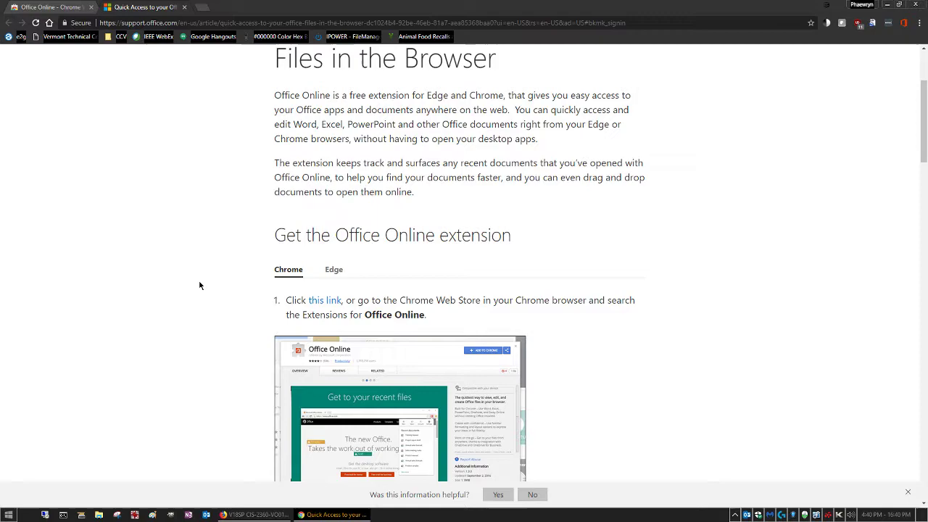
pyautogui.scroll(-4, 200, 285)
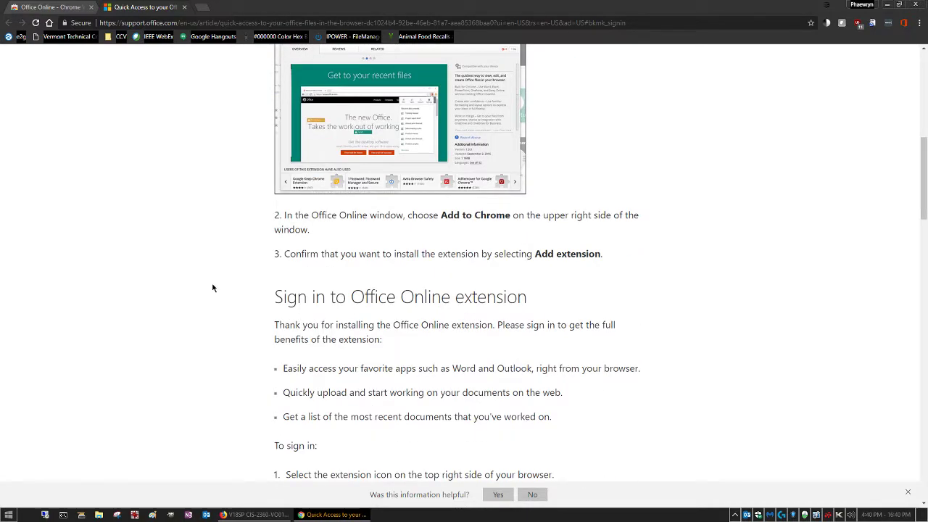
pyautogui.scroll(-4, 210, 288)
pyautogui.scroll(-6, 722, 323)
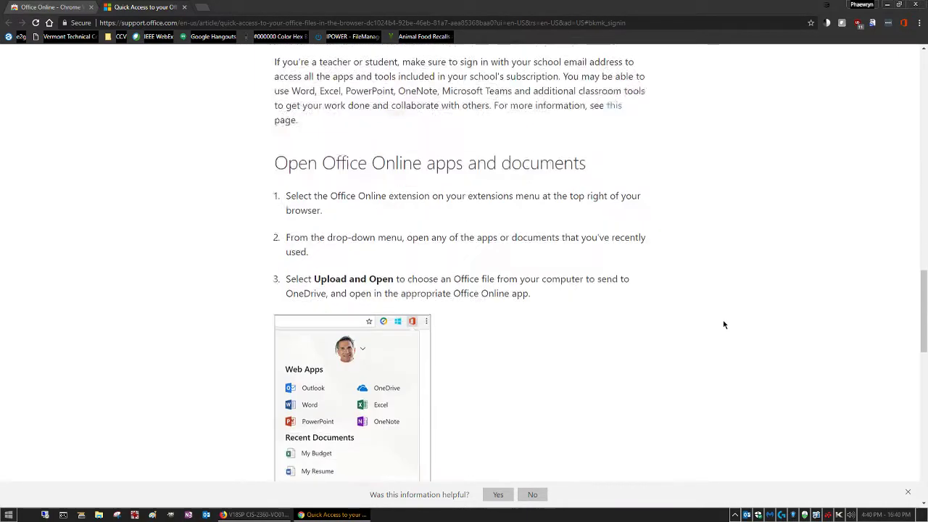
pyautogui.press('Home')
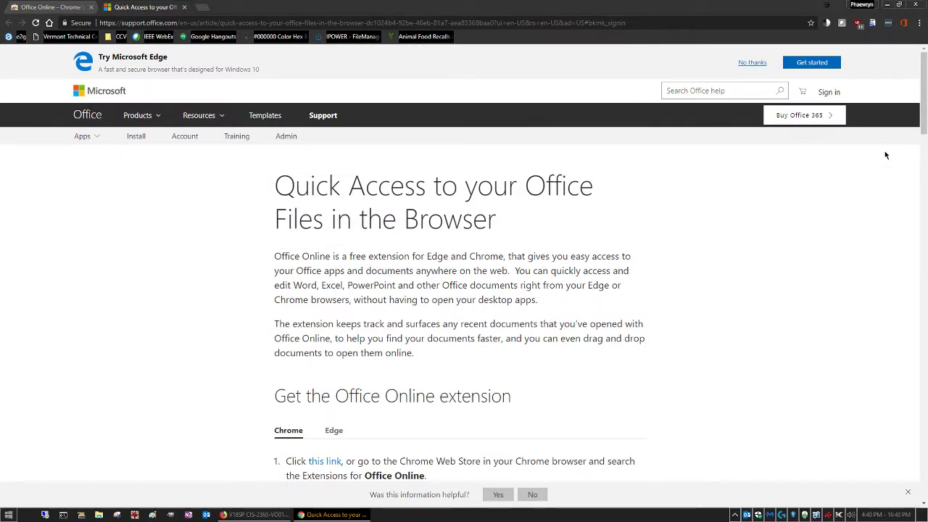
pyautogui.click(905, 24)
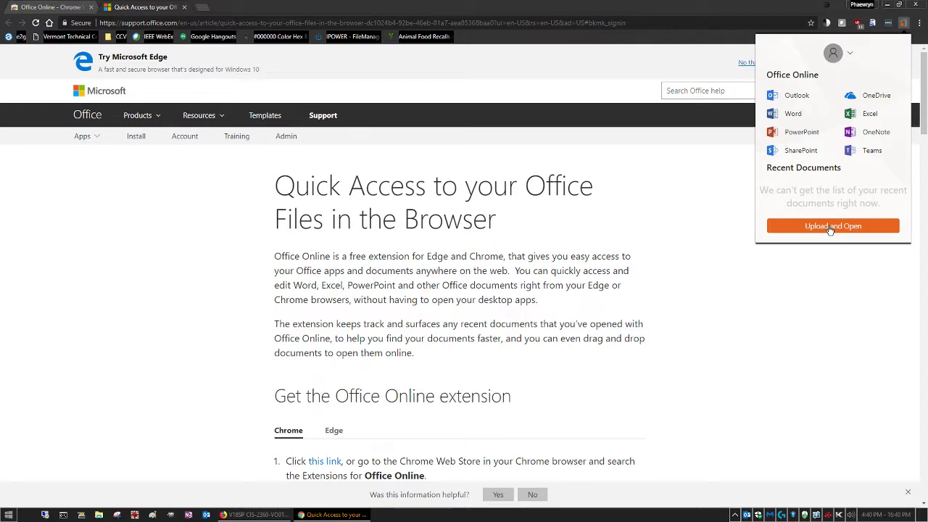
# Launch PowerPoint from the Office Online extension's app list
pyautogui.click(803, 131)
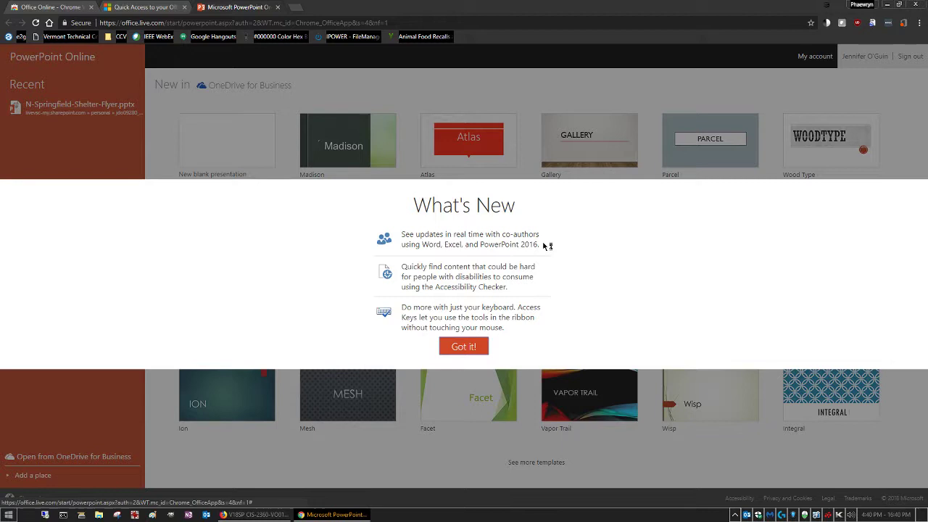
# Close the What's New notice with 'Got it!' to reveal the full template gallery
pyautogui.click(459, 347)
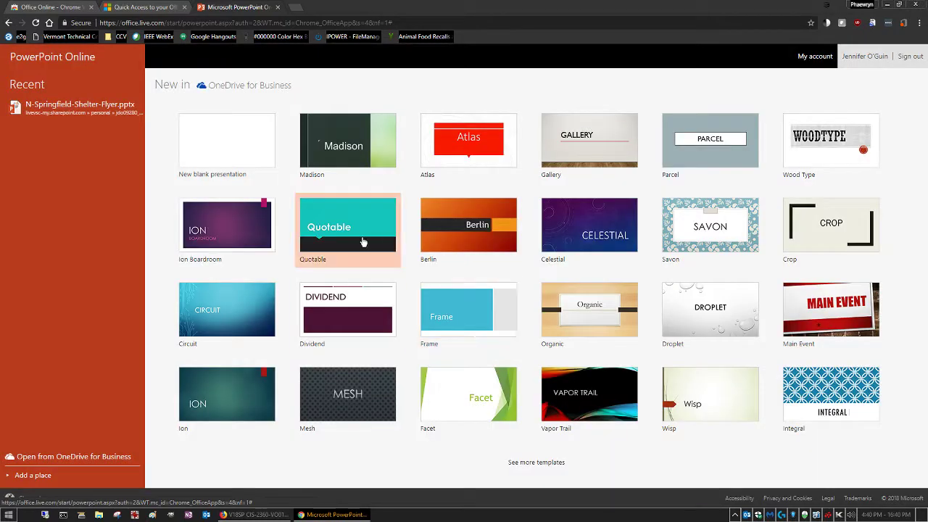